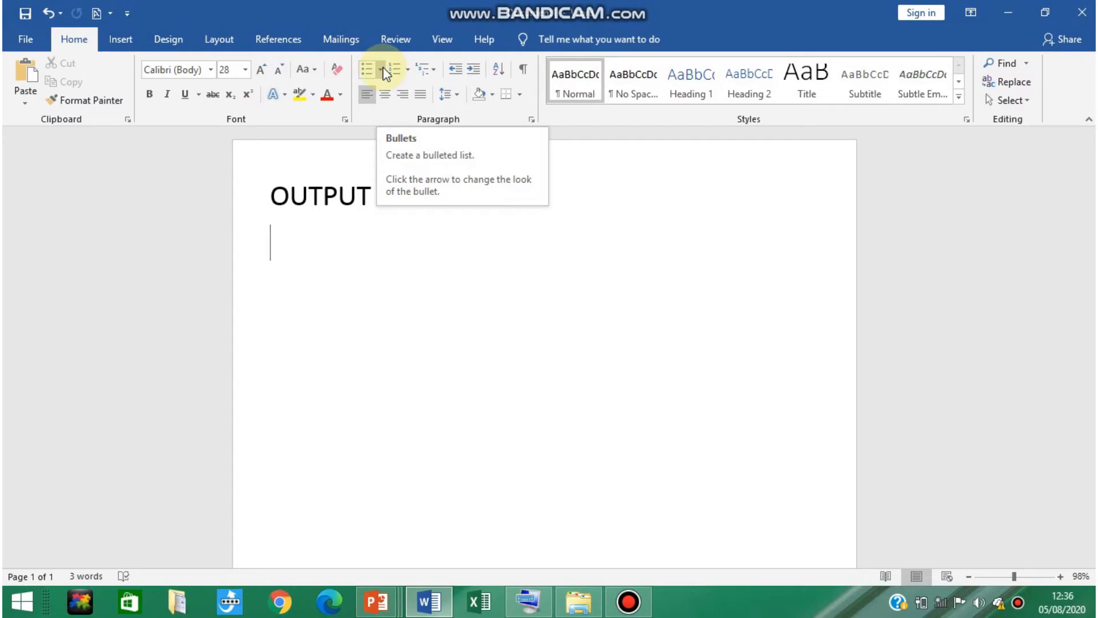
Step: Create a list with solid round bullets under the OUTPUT DEVICES heading containing Monitor, Printer and Speakers
click(382, 70)
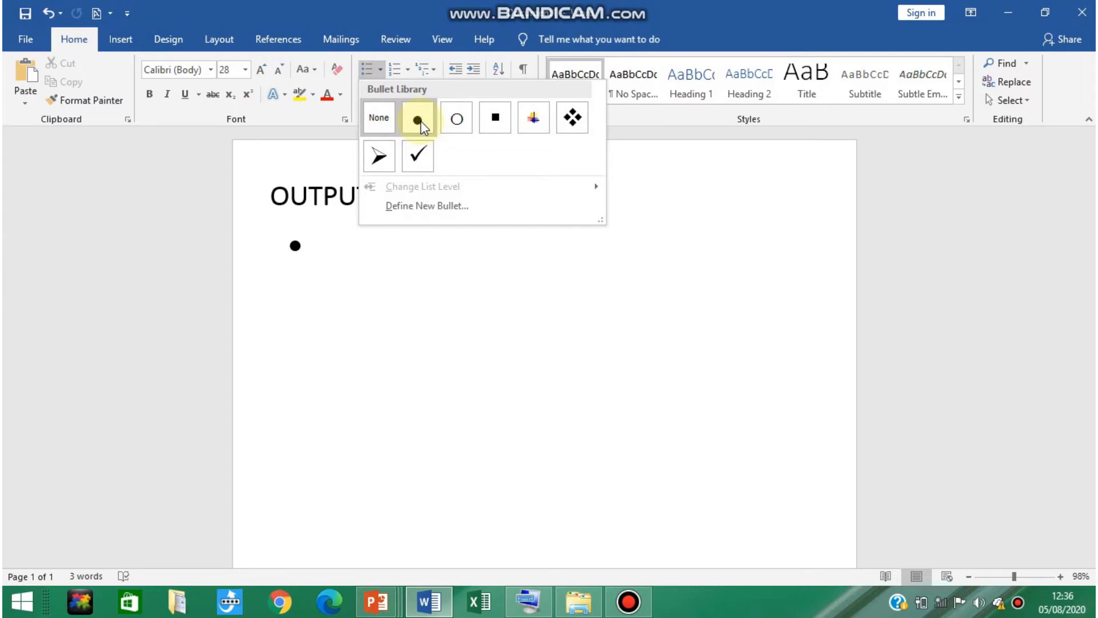
click(418, 120)
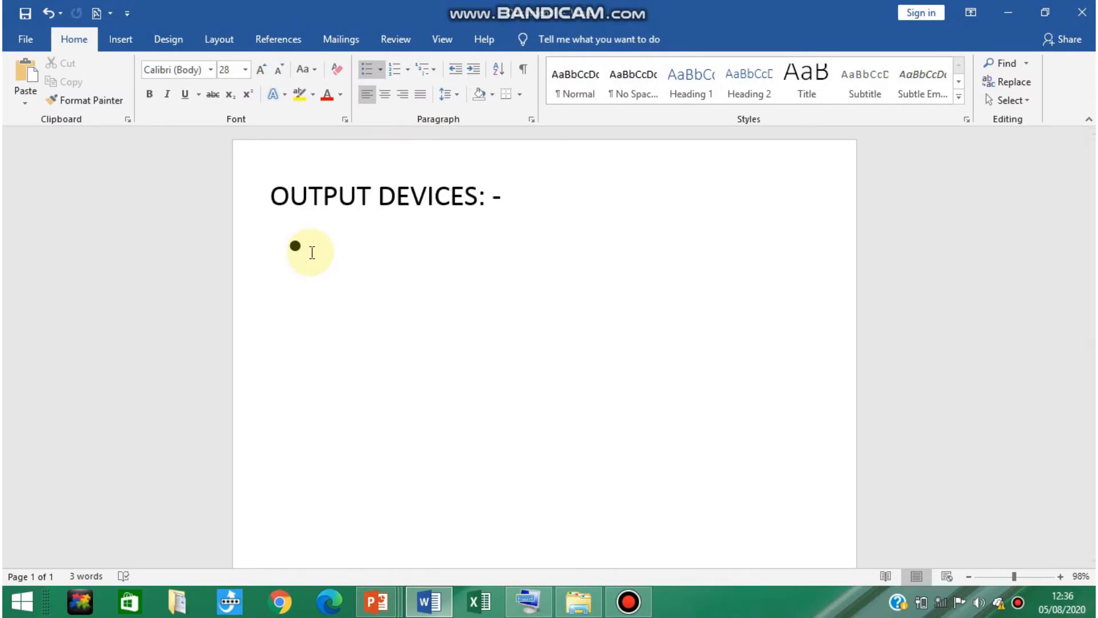
text(Monitor)
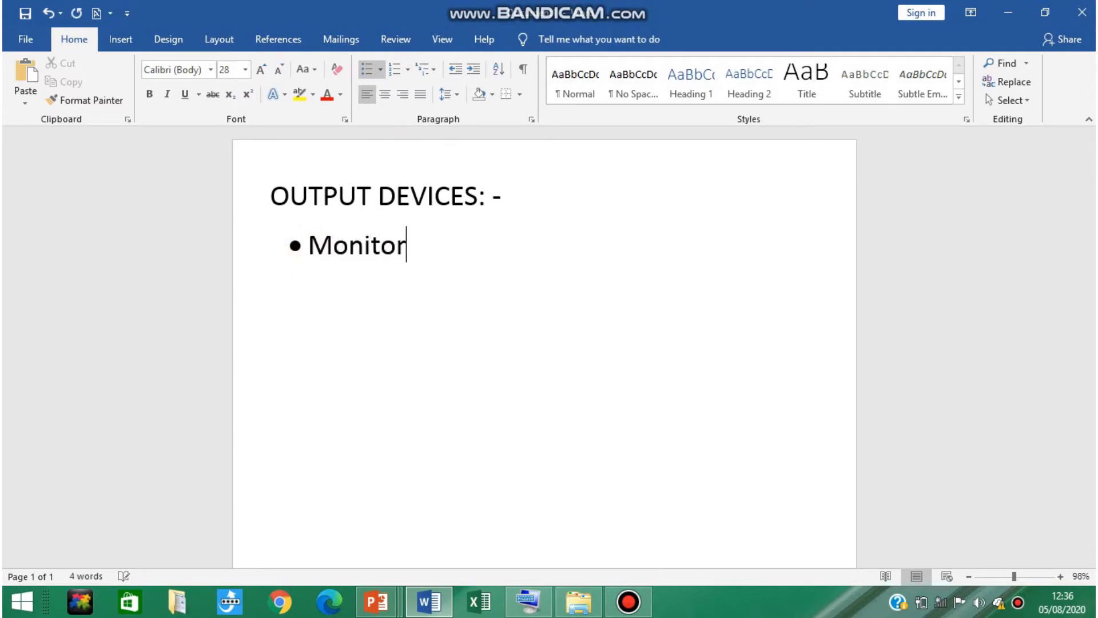
key(Return)
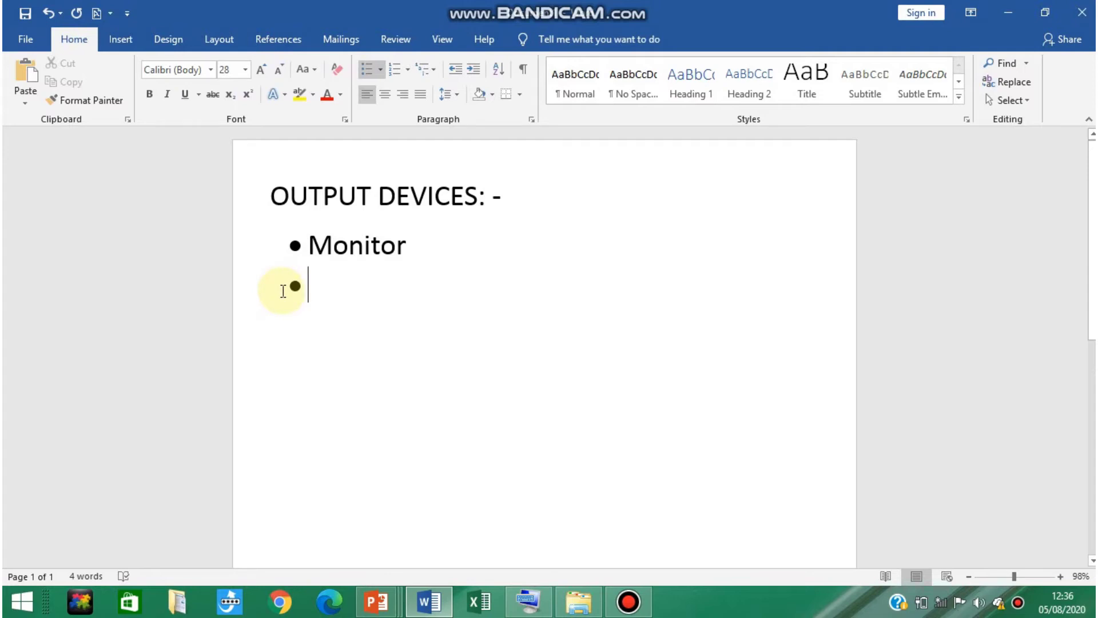
text(Prin)
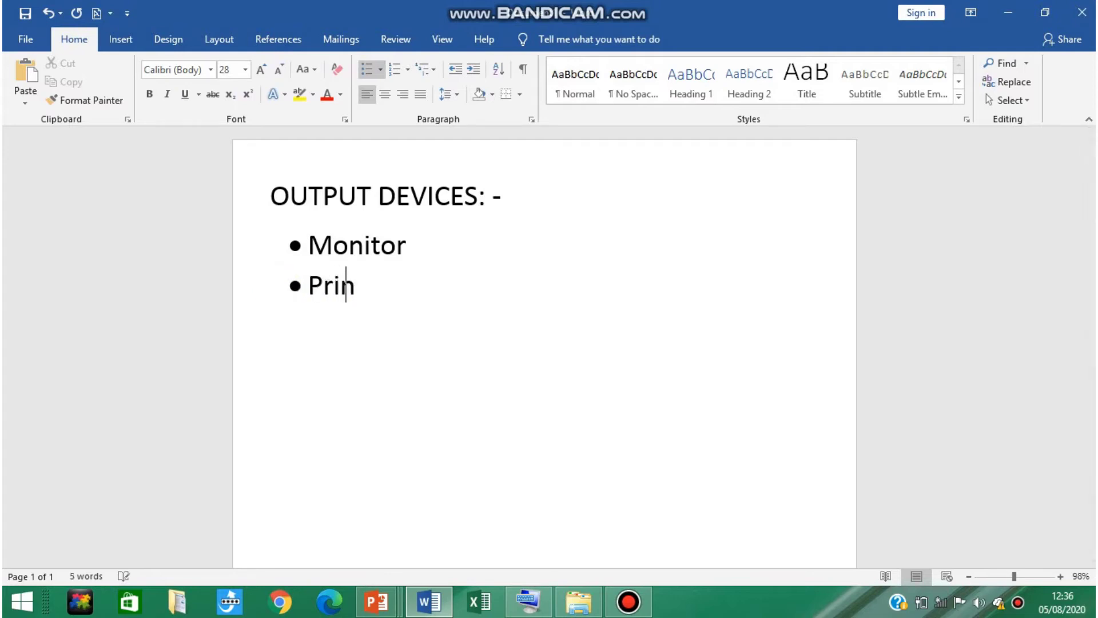
text(ter)
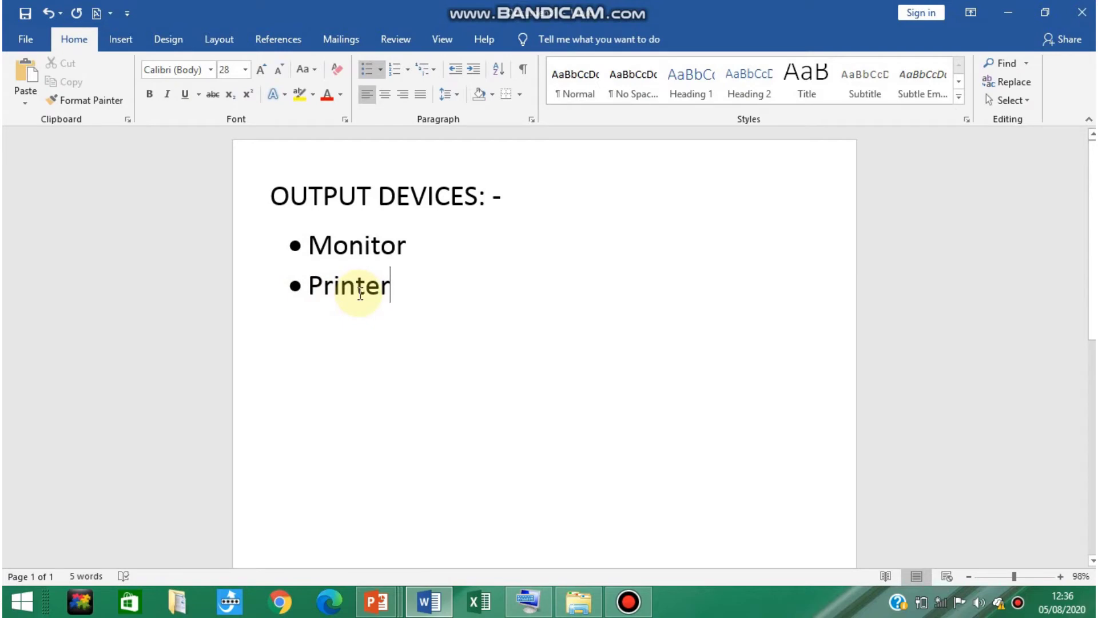
key(Return)
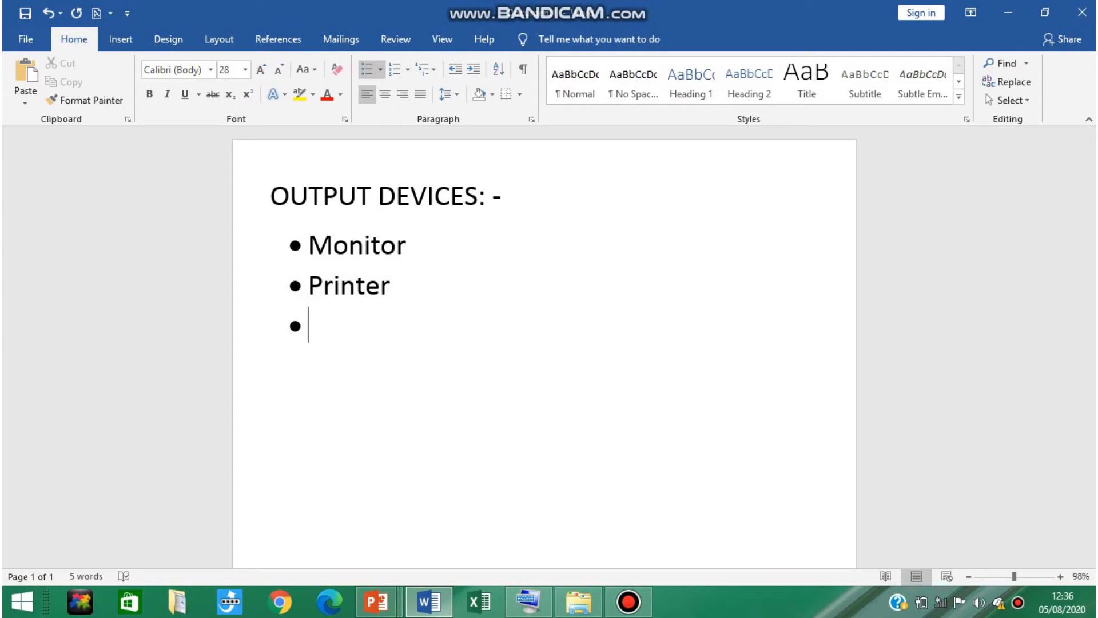
text(Speakers)
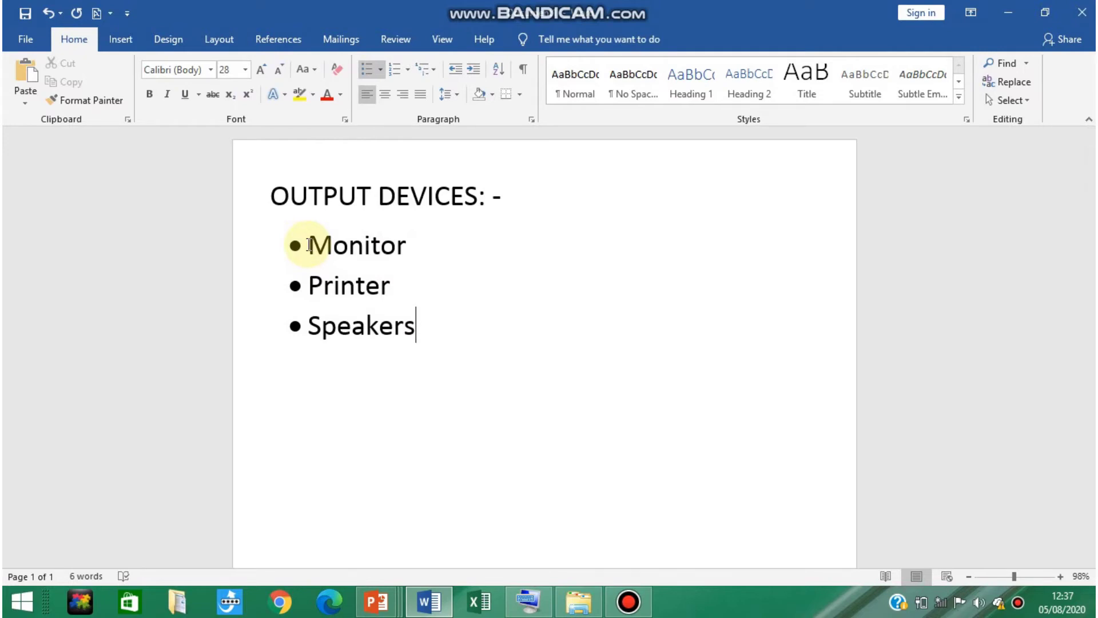
Step: End the bulleted list after Speakers and add an unbulleted heading INPUT followed by a new line
key(Return)
key(BackSpace)
key(BackSpace)
key(BackSpace)
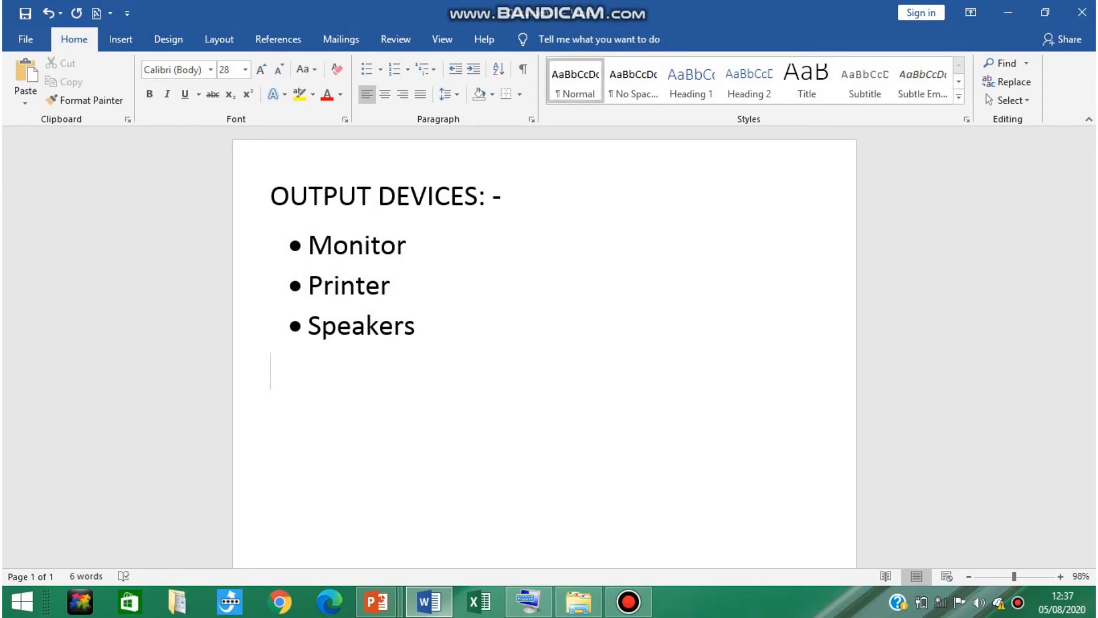
text(INPUT)
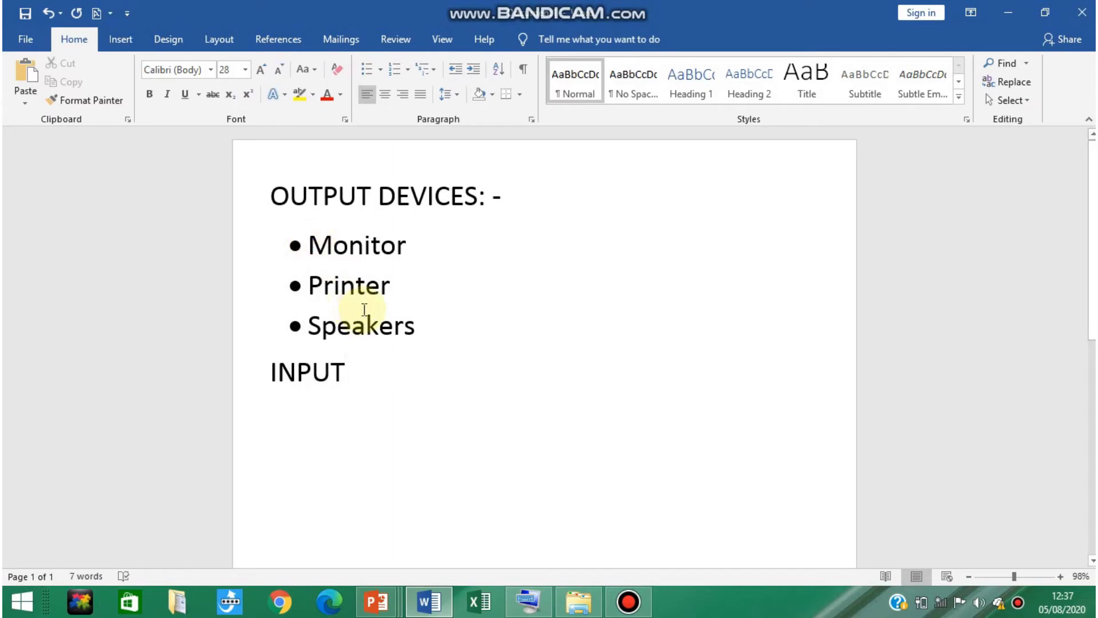
key(Return)
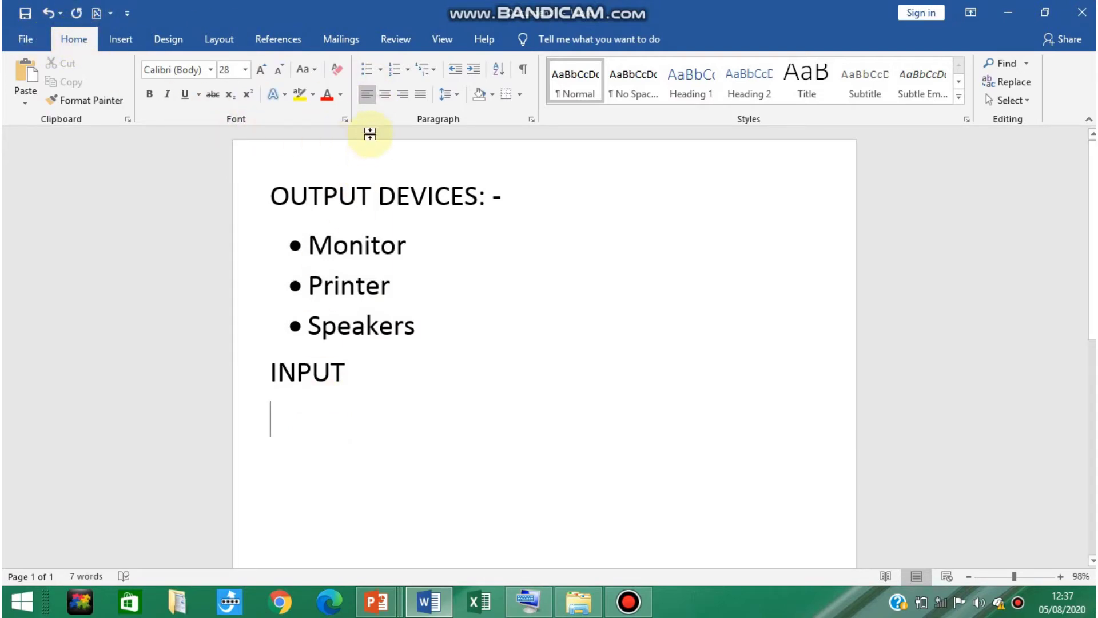
Step: Create a numbered list in 1. 2. 3. format under INPUT containing Keyboard, Mouse and Joystick
click(407, 70)
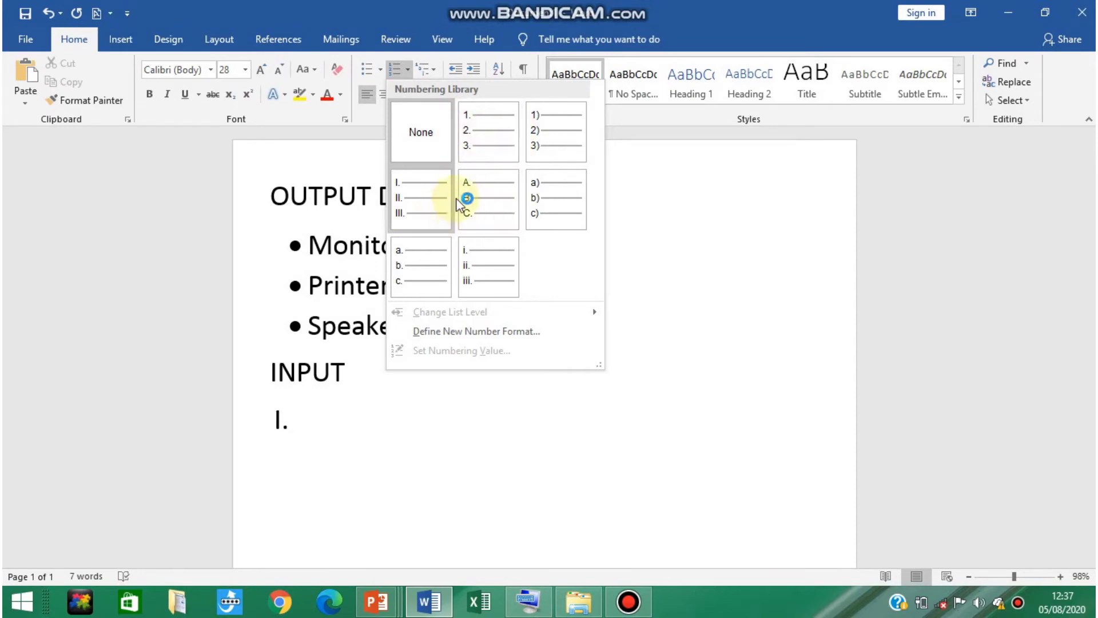
click(478, 146)
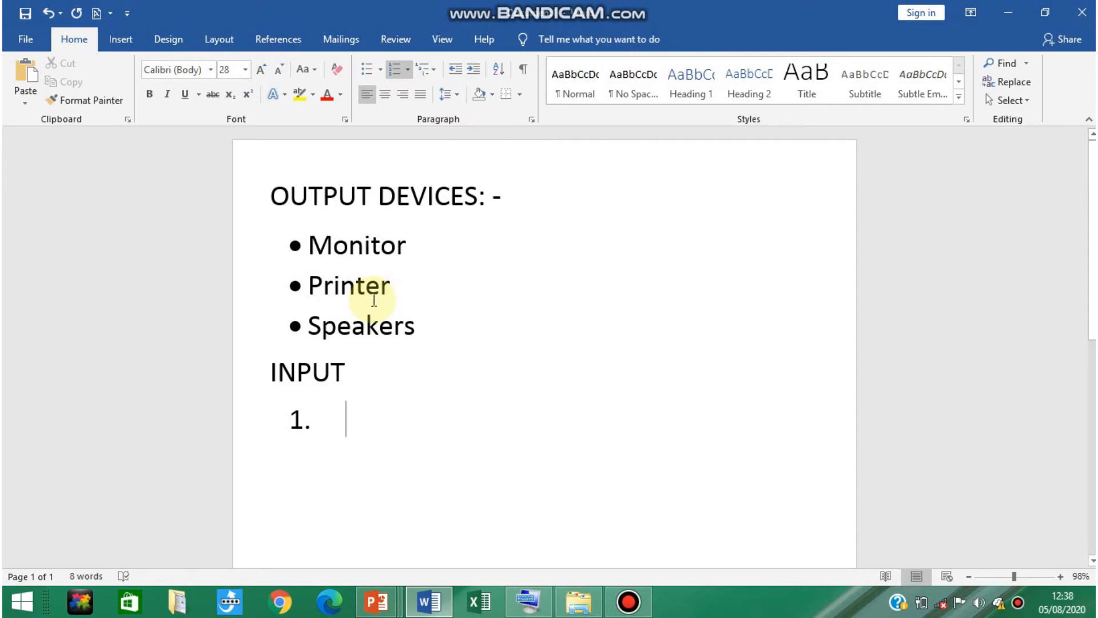
text(Ke)
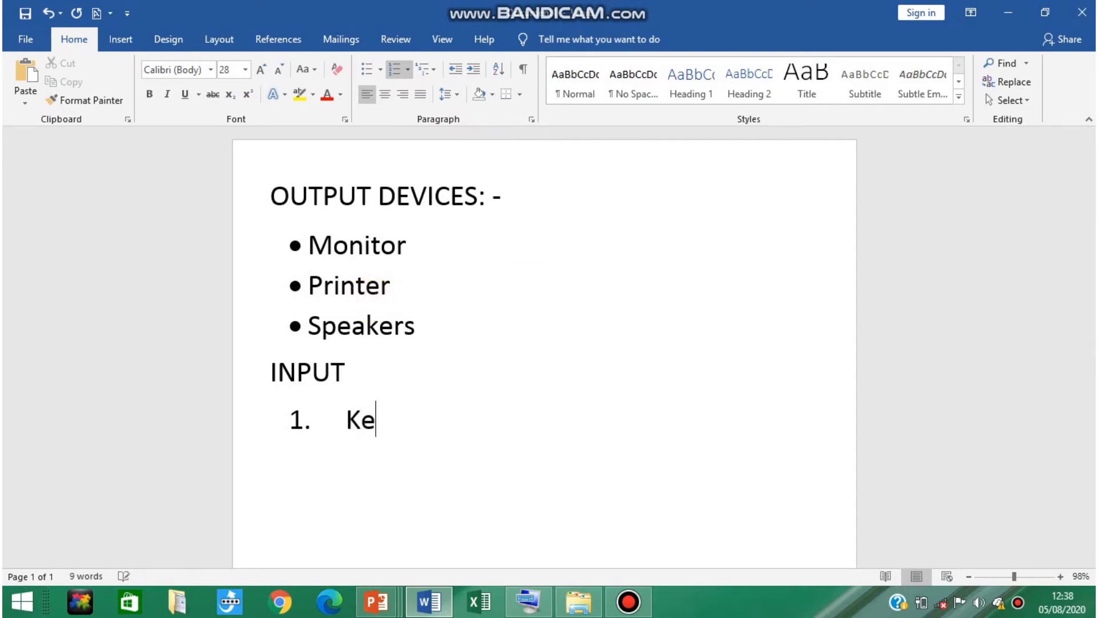
text(yboard)
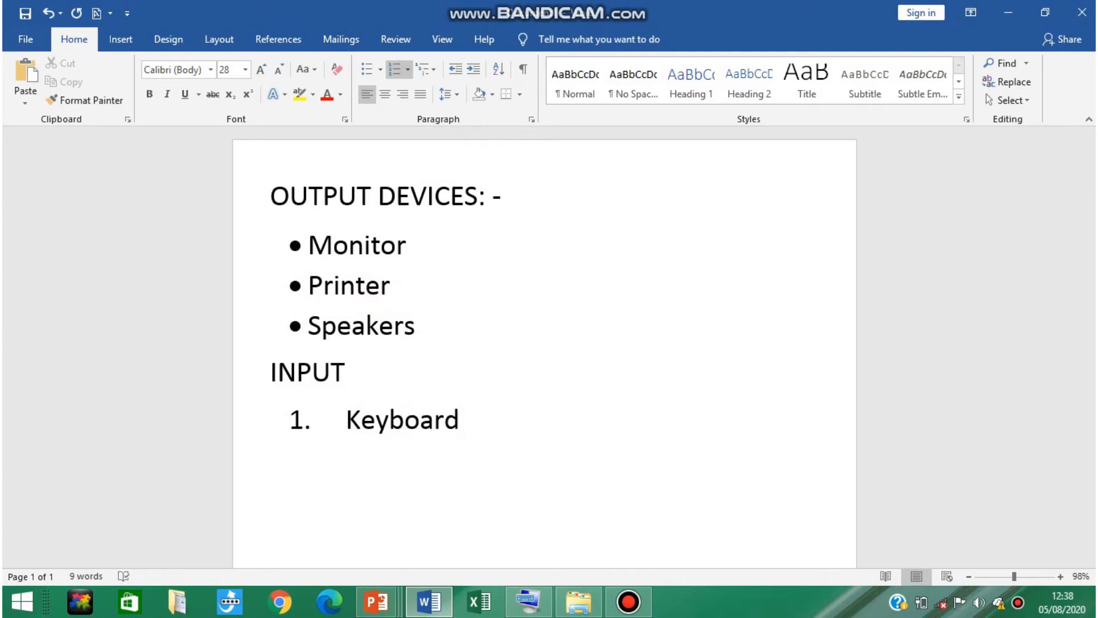
key(Return)
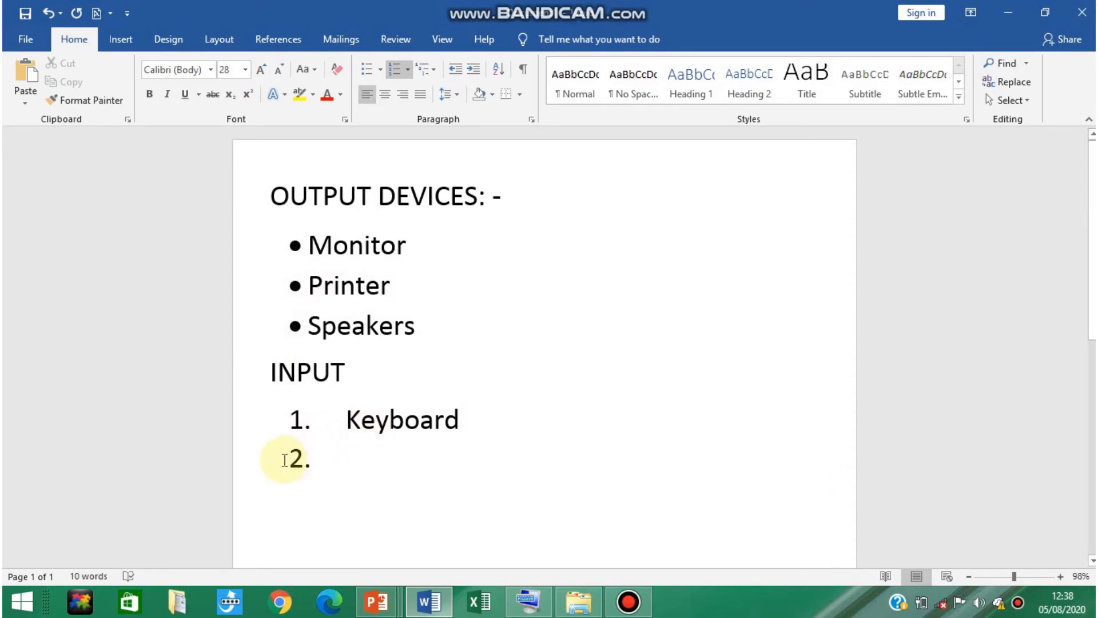
text(Mouse)
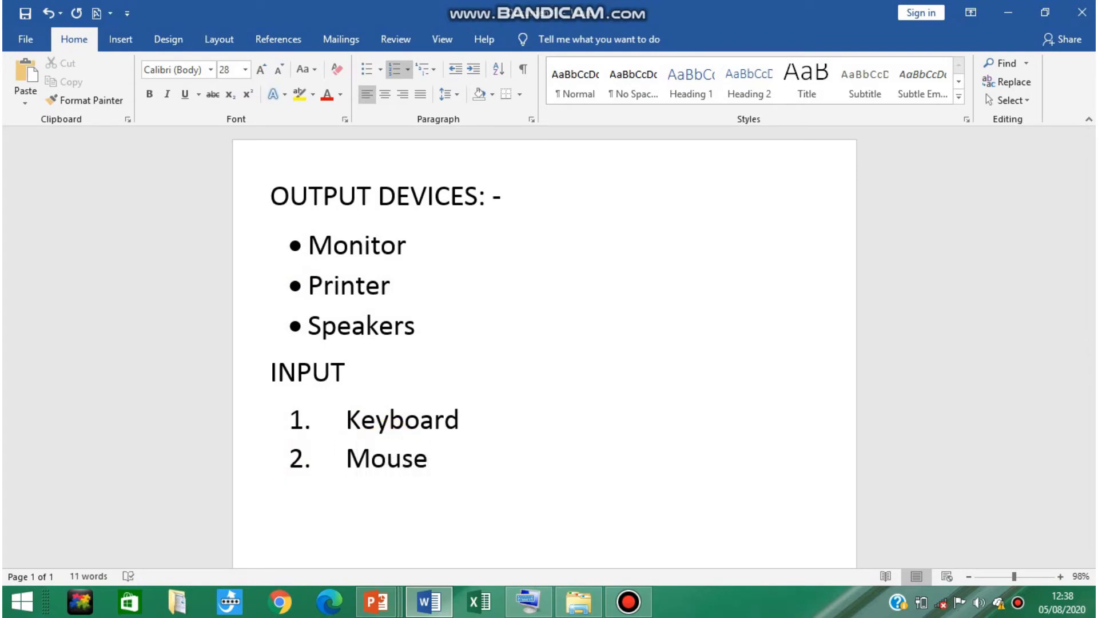
key(Return)
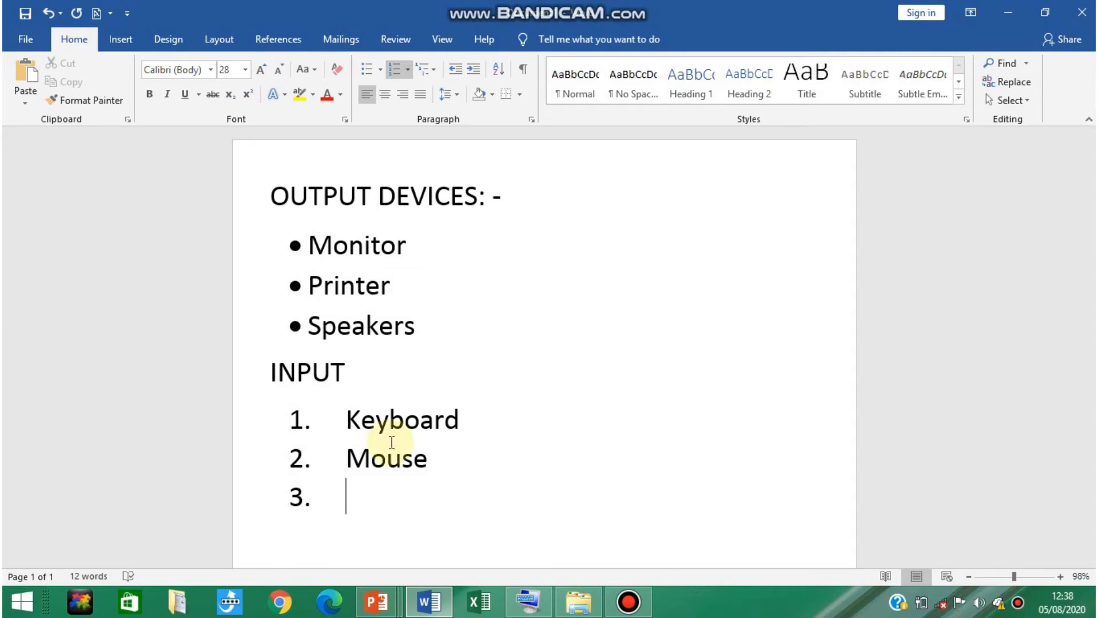
text(Joystick)
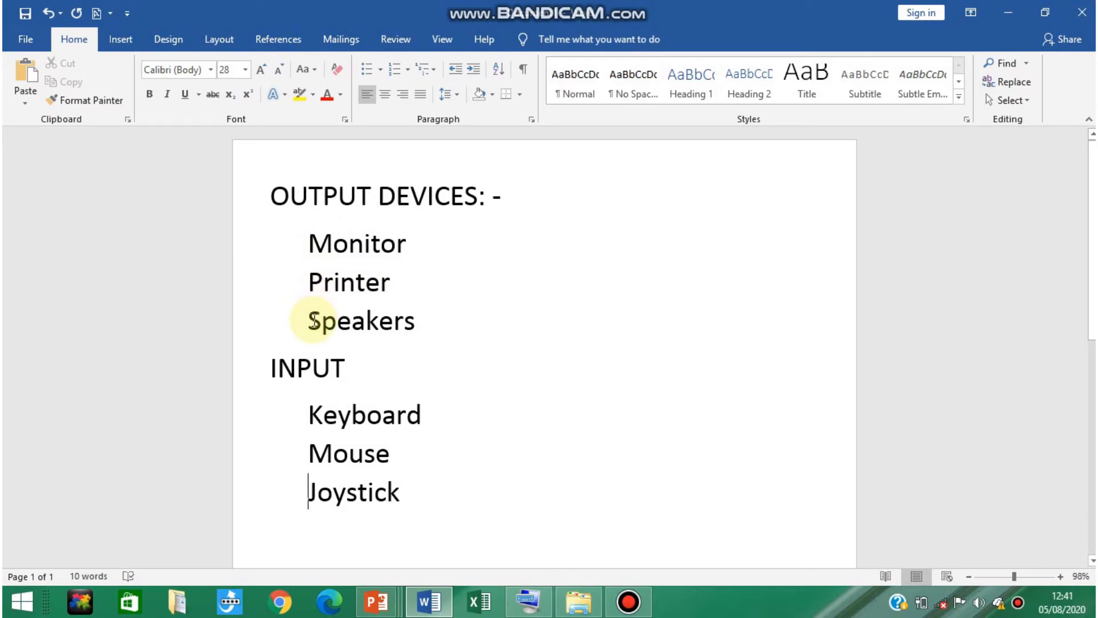
Step: Apply solid round bullets to the existing Monitor, Printer and Speakers lines
click(310, 235)
drag(309, 235, 420, 330)
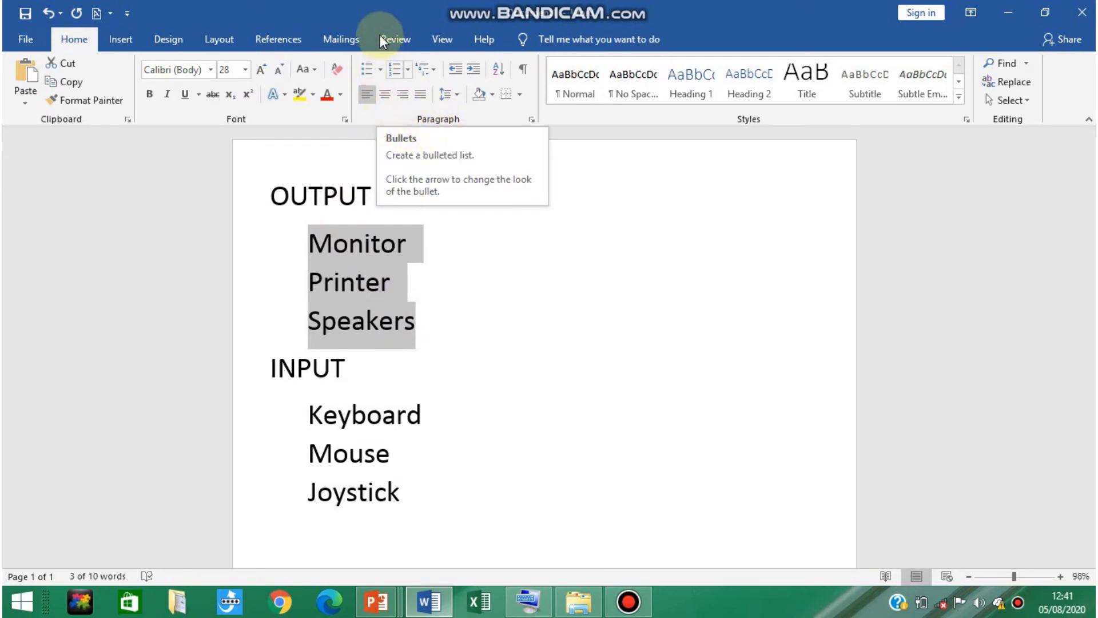
click(380, 70)
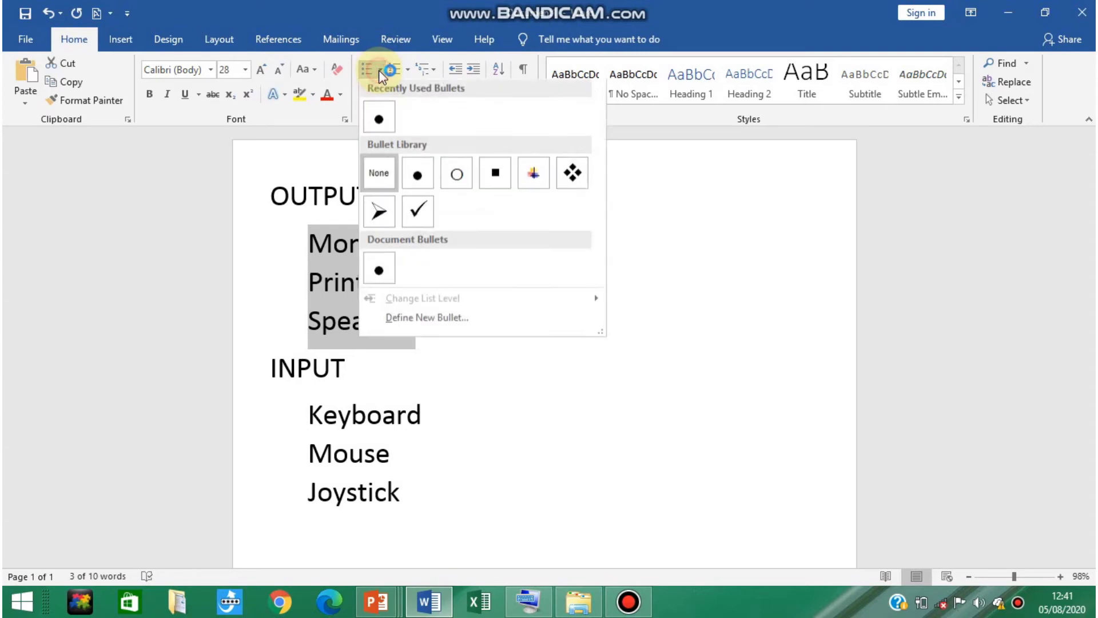
click(386, 123)
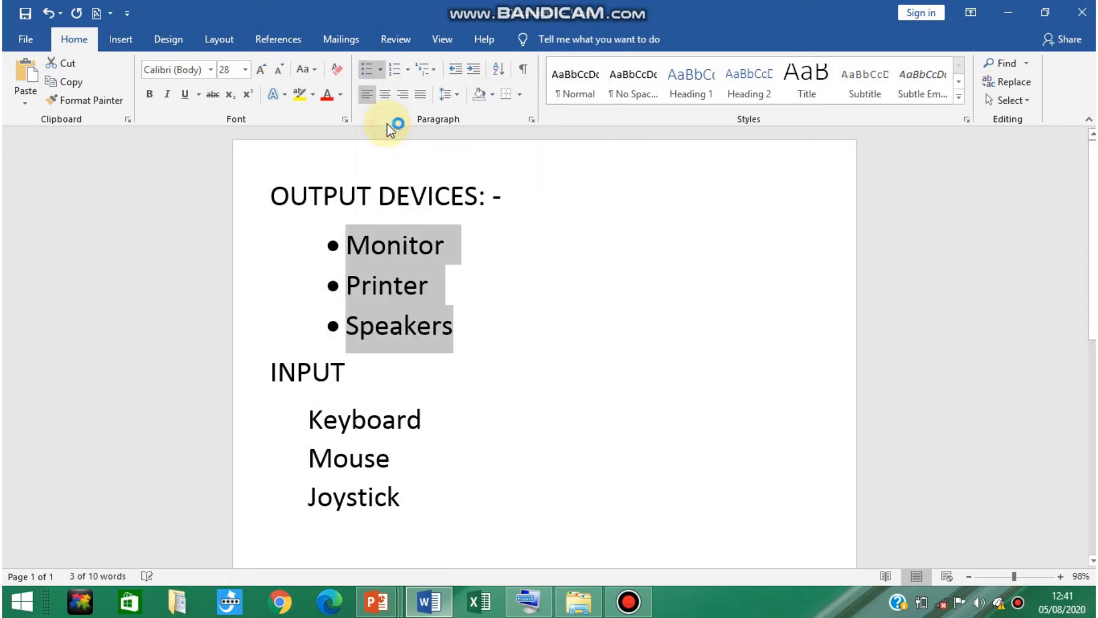
click(431, 325)
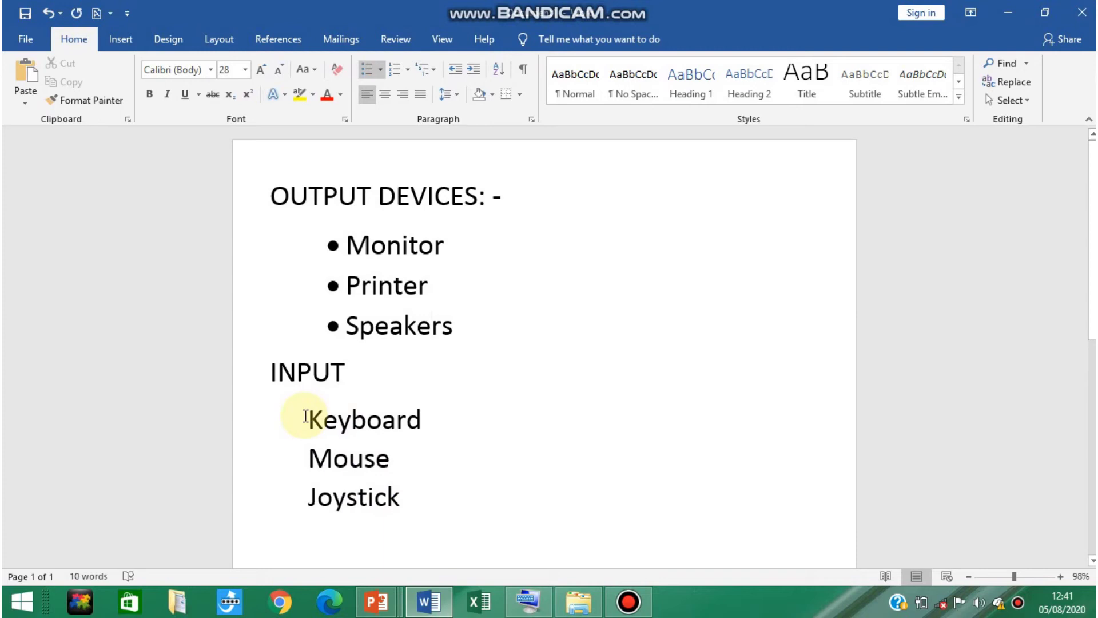
Step: Apply 1. 2. 3. numbering to the existing Keyboard, Mouse and Joystick lines
drag(305, 416, 404, 498)
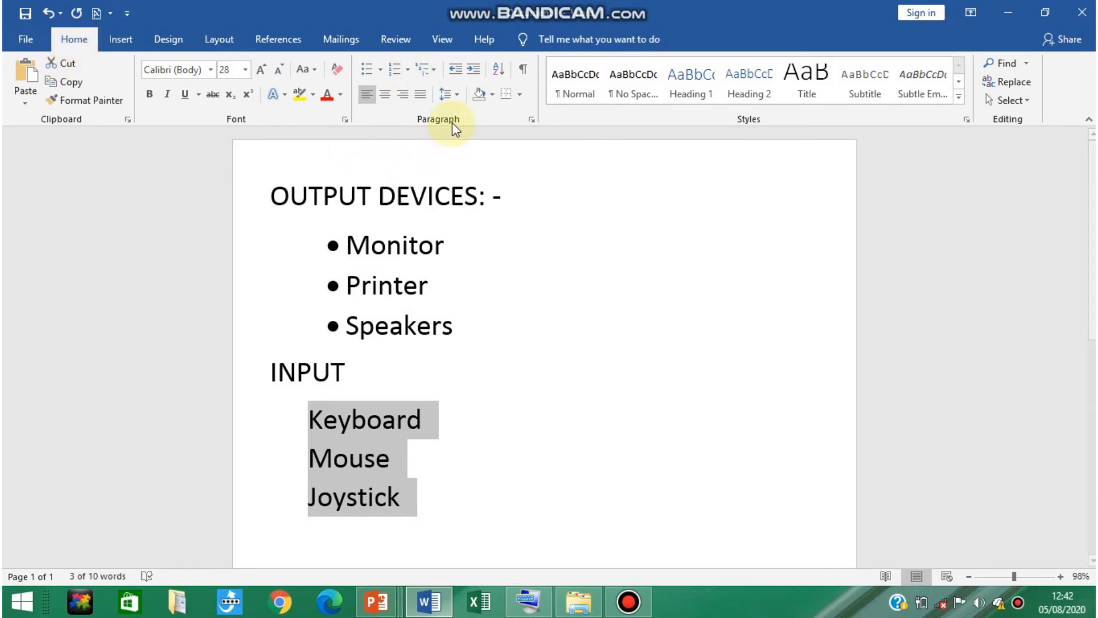
click(407, 70)
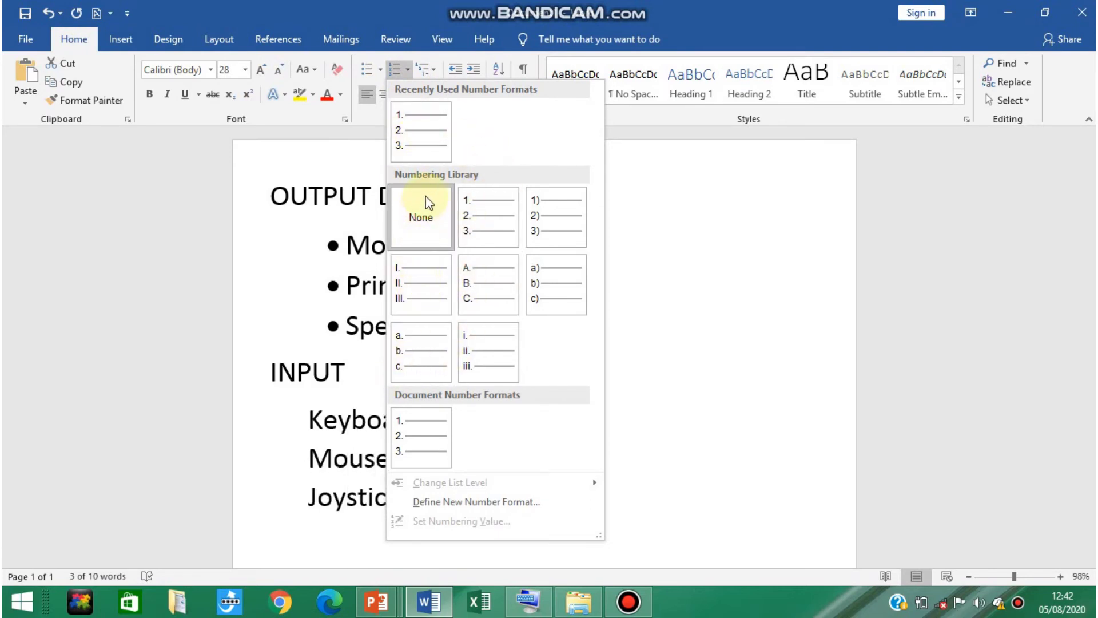
click(426, 146)
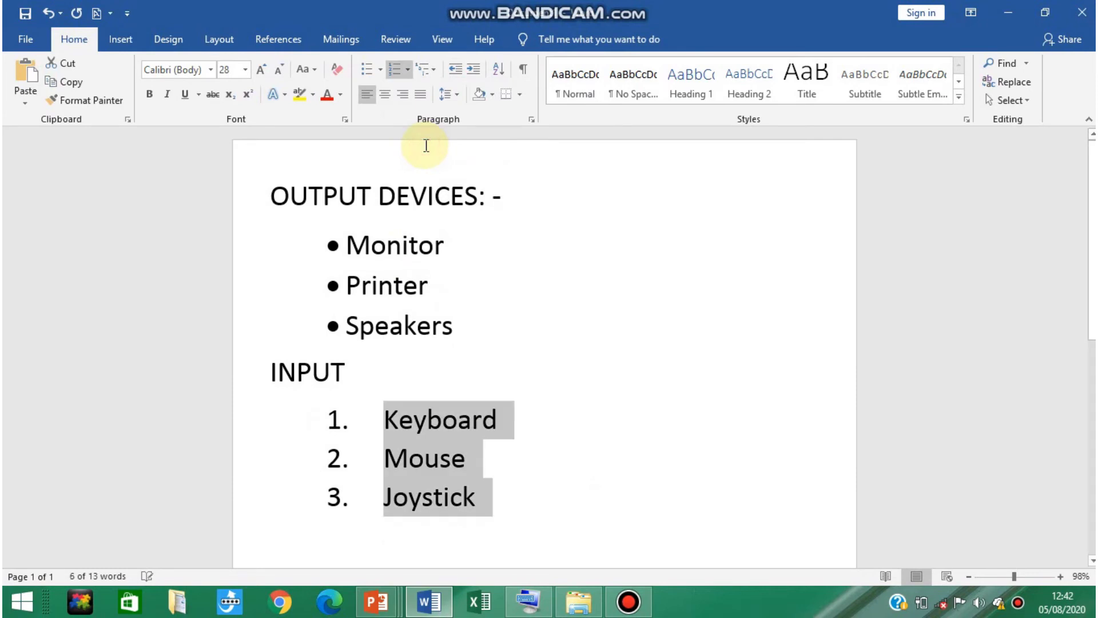
click(420, 441)
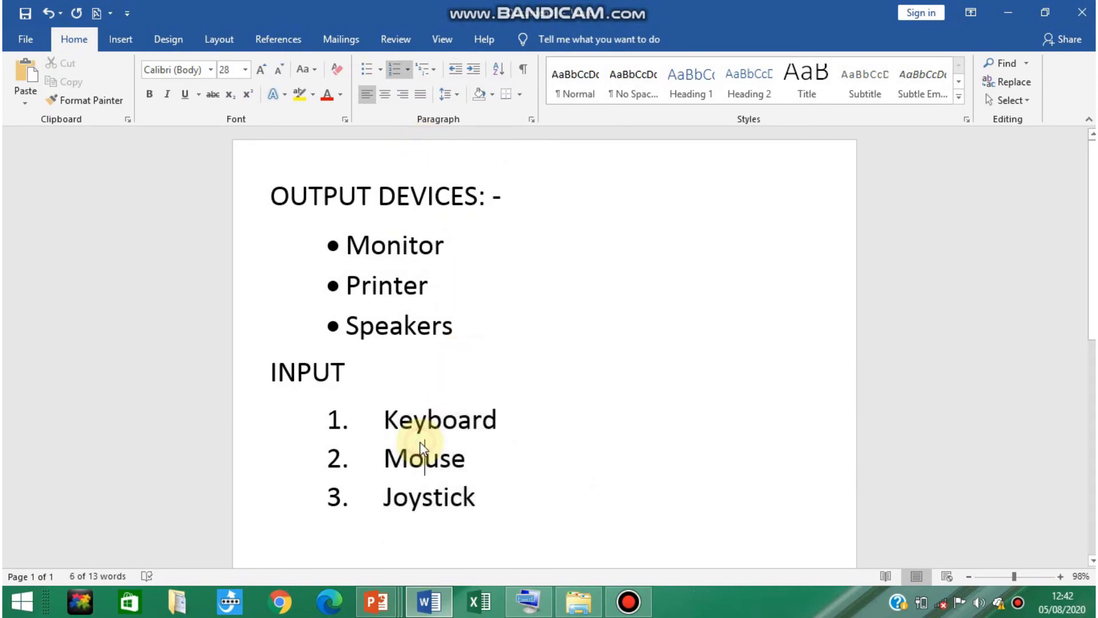